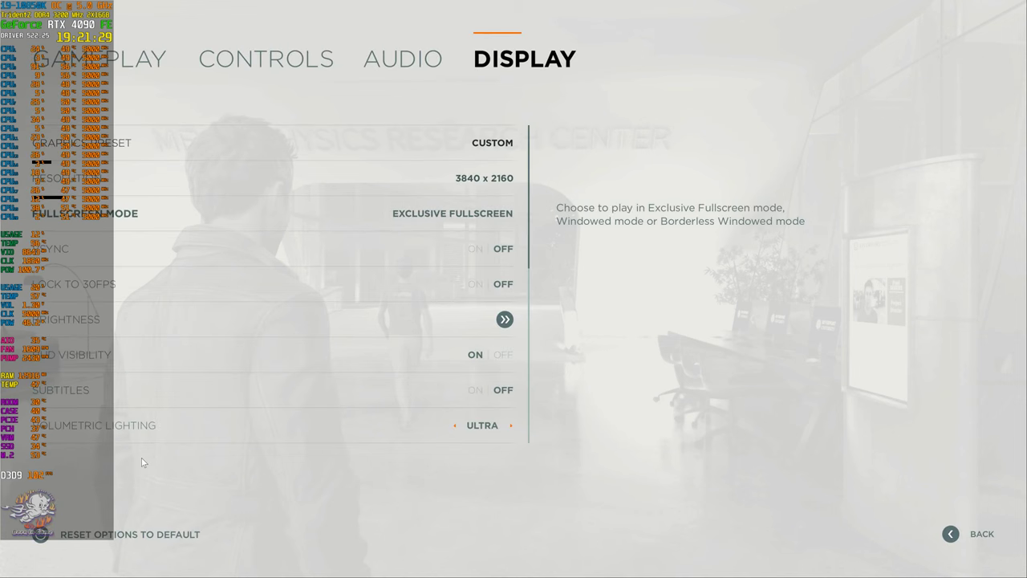
{"action": "key", "text": "Down"}
{"action": "key", "text": "Down"}
{"action": "key", "text": "Down"}
{"action": "key", "text": "Down"}
{"action": "key", "text": "Down"}
{"action": "key", "text": "Down"}
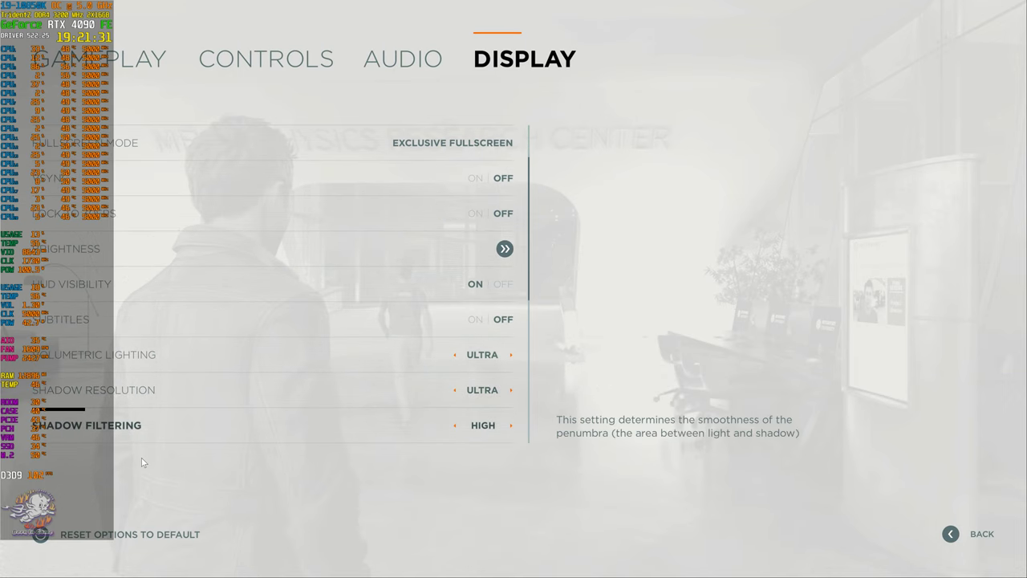
{"action": "key", "text": "Down"}
{"action": "key", "text": "Down"}
{"action": "key", "text": "Down"}
{"action": "key", "text": "Down"}
{"action": "key", "text": "Down"}
{"action": "key", "text": "Down"}
{"action": "key", "text": "Down"}
{"action": "key", "text": "Down"}
{"action": "key", "text": "Down"}
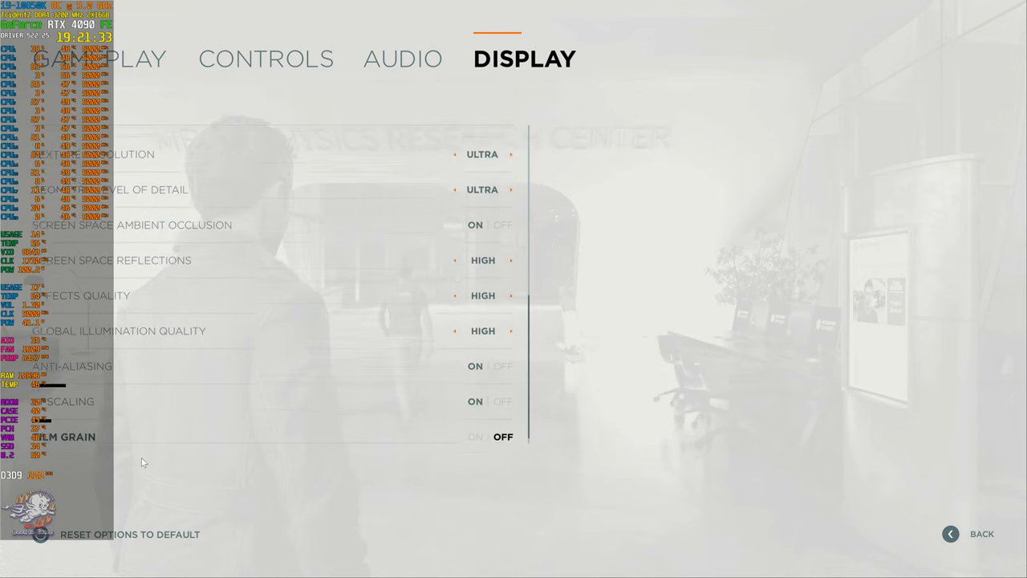
{"action": "key", "text": "Down"}
{"action": "key", "text": "Down"}
{"action": "key", "text": "Escape"}
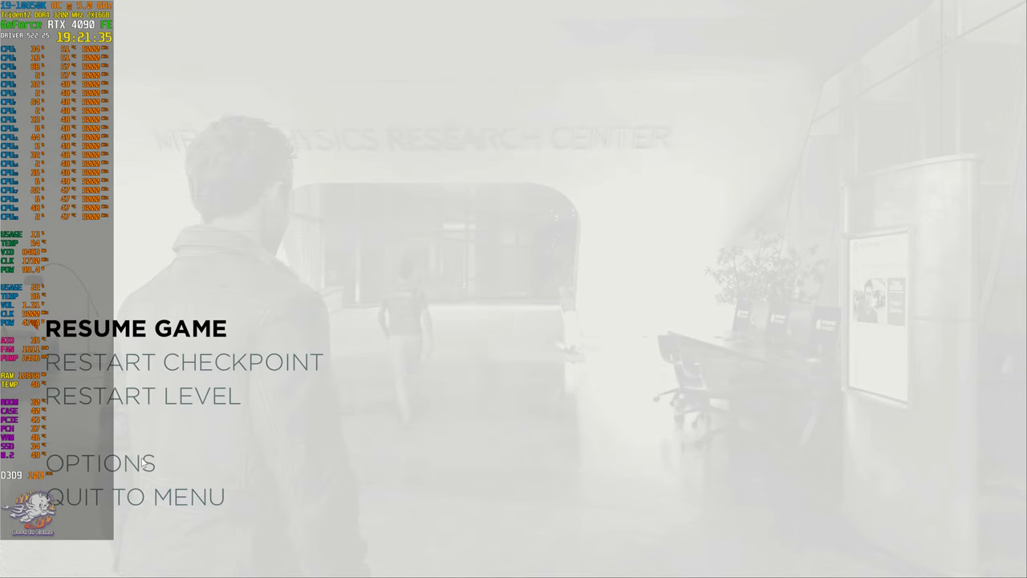
{"action": "key", "text": "Escape"}
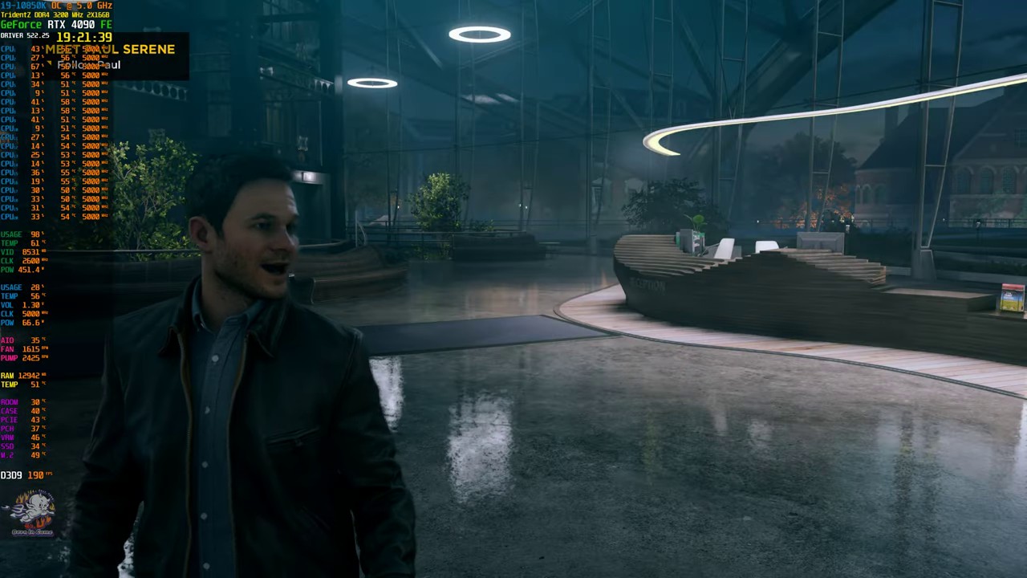
{"action": "key", "text": "w"}
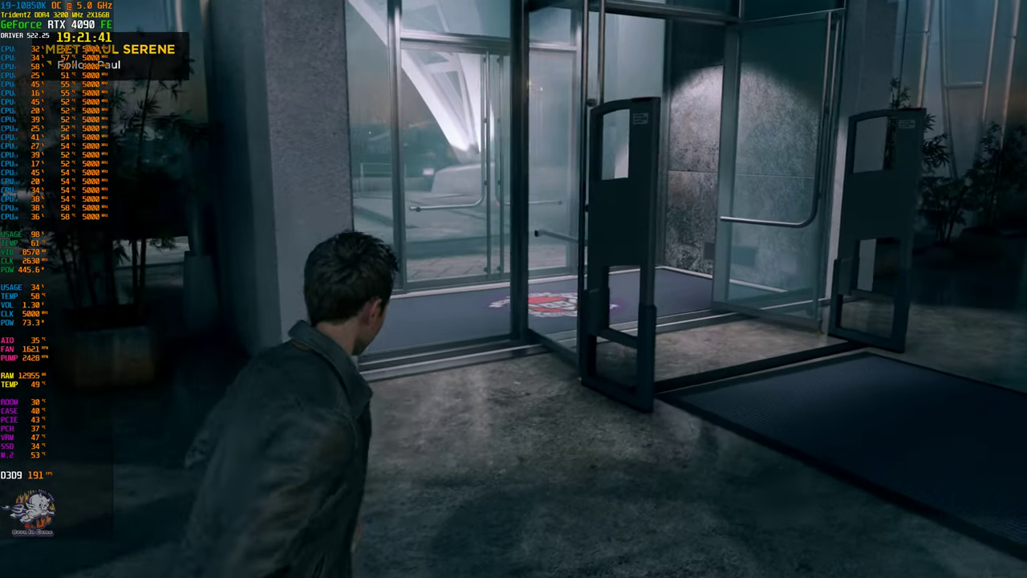
{"action": "key", "text": "w"}
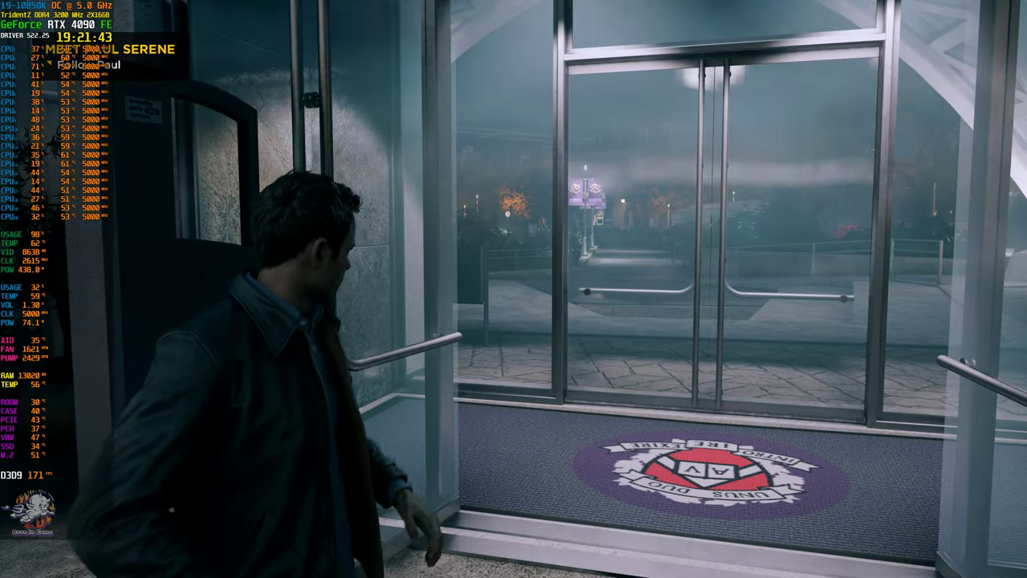
{"action": "key", "text": "w"}
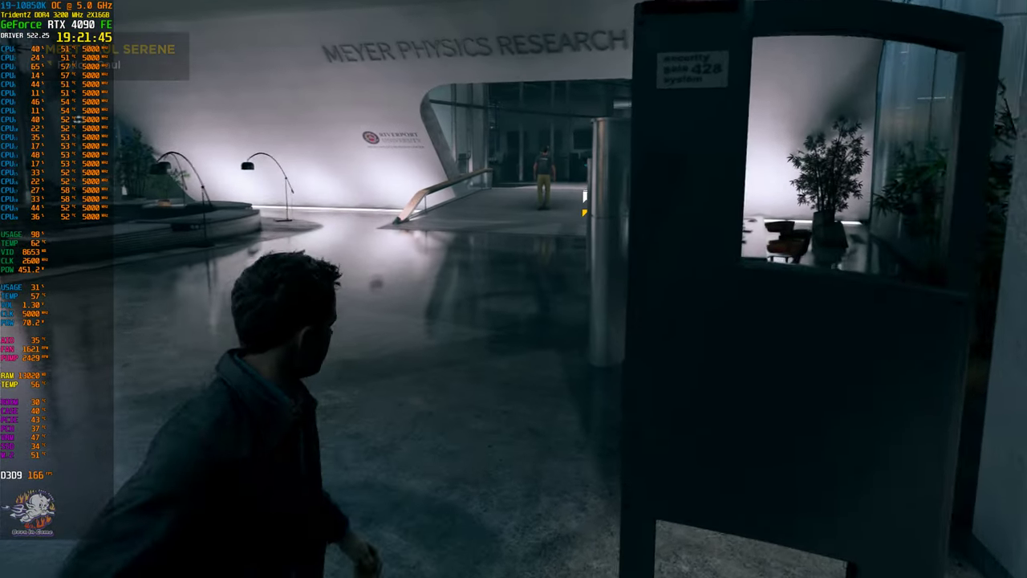
{"action": "key", "text": "w"}
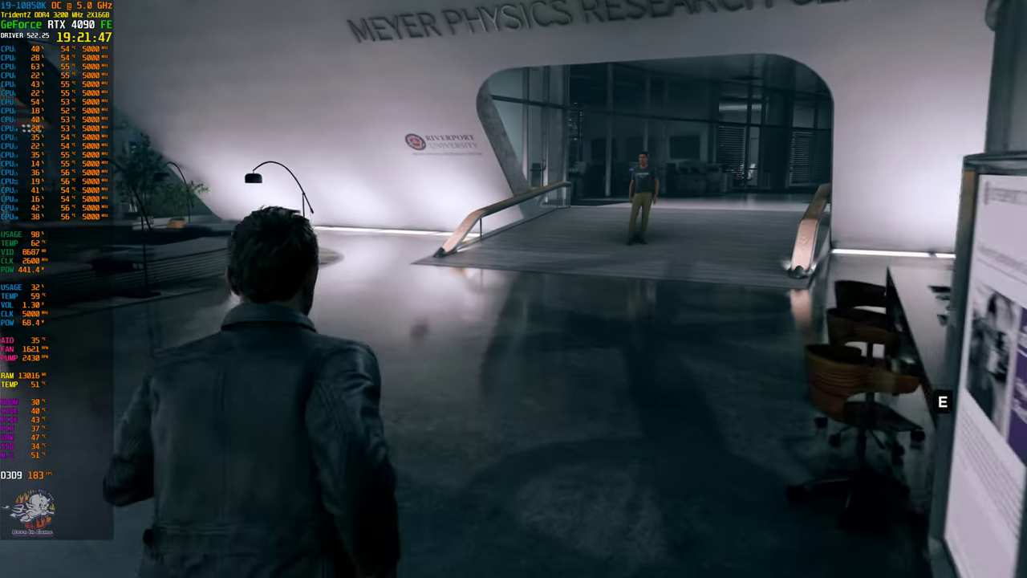
{"action": "key", "text": "w"}
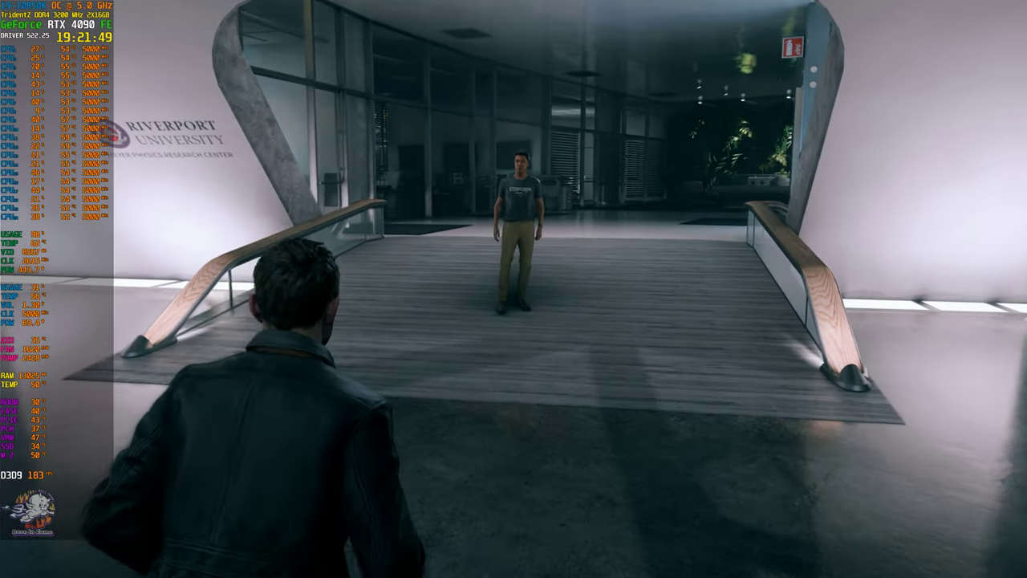
{"action": "key", "text": "w"}
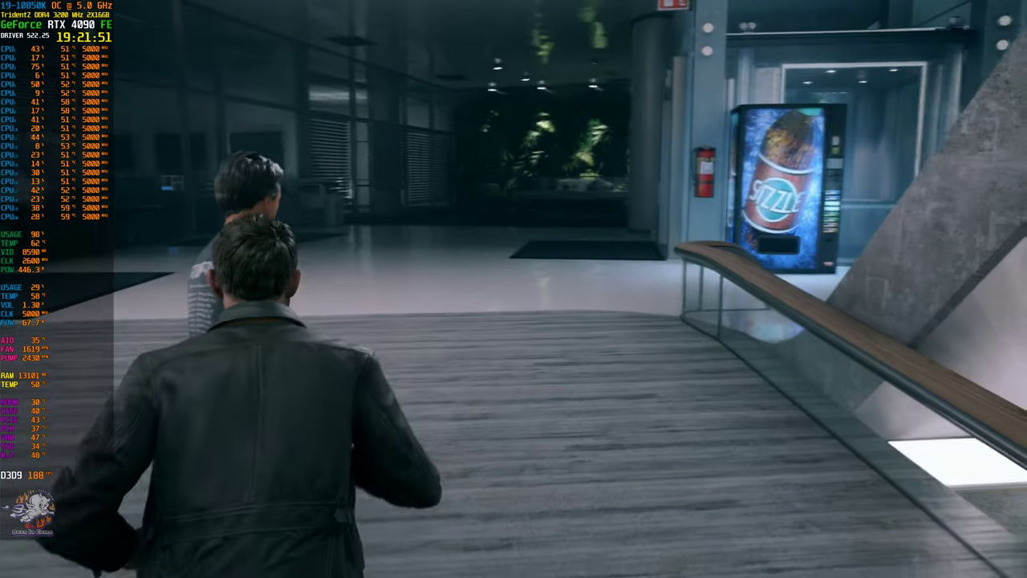
{"action": "key", "text": "w"}
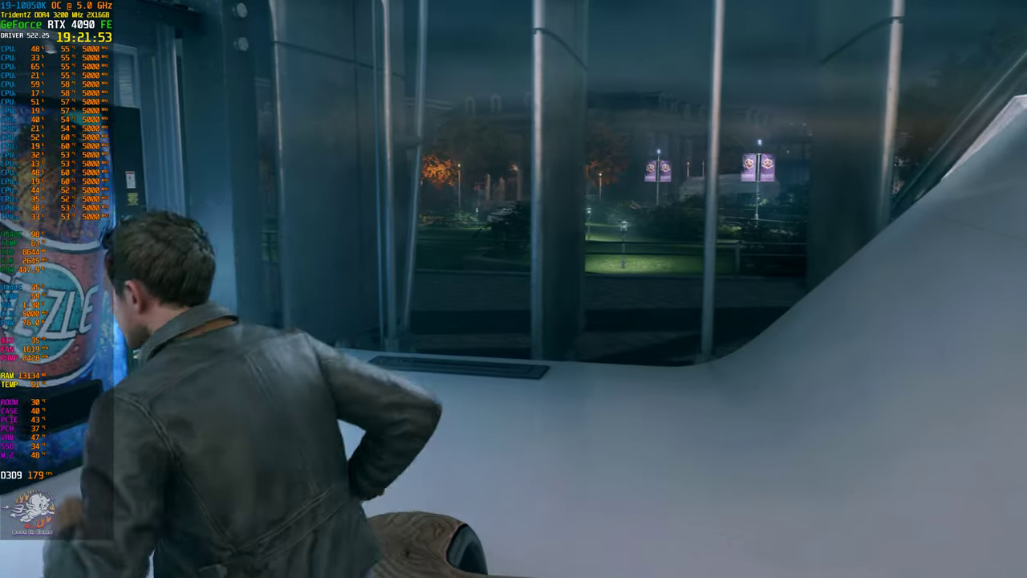
{"action": "key", "text": "w"}
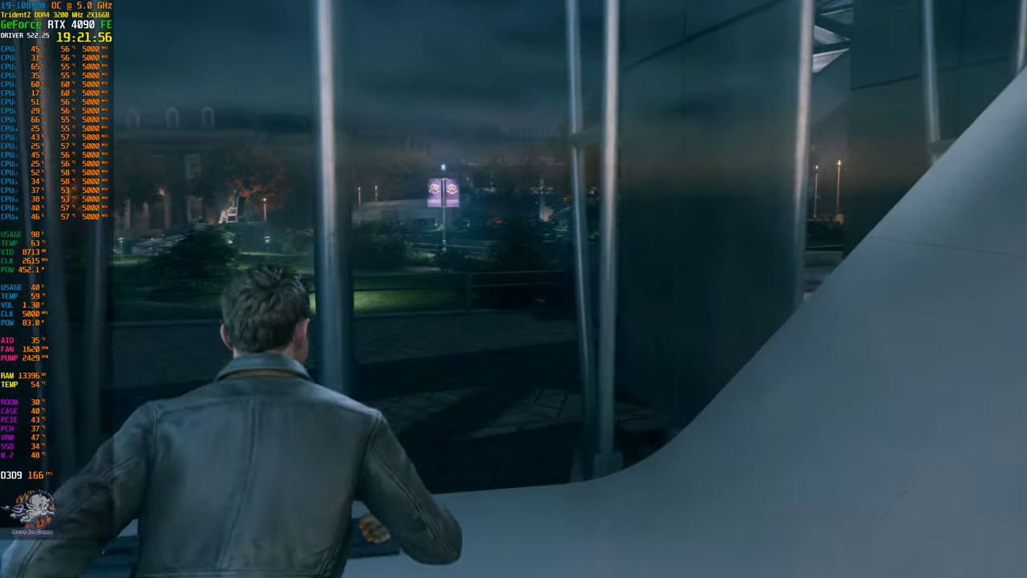
{"action": "key", "text": "w"}
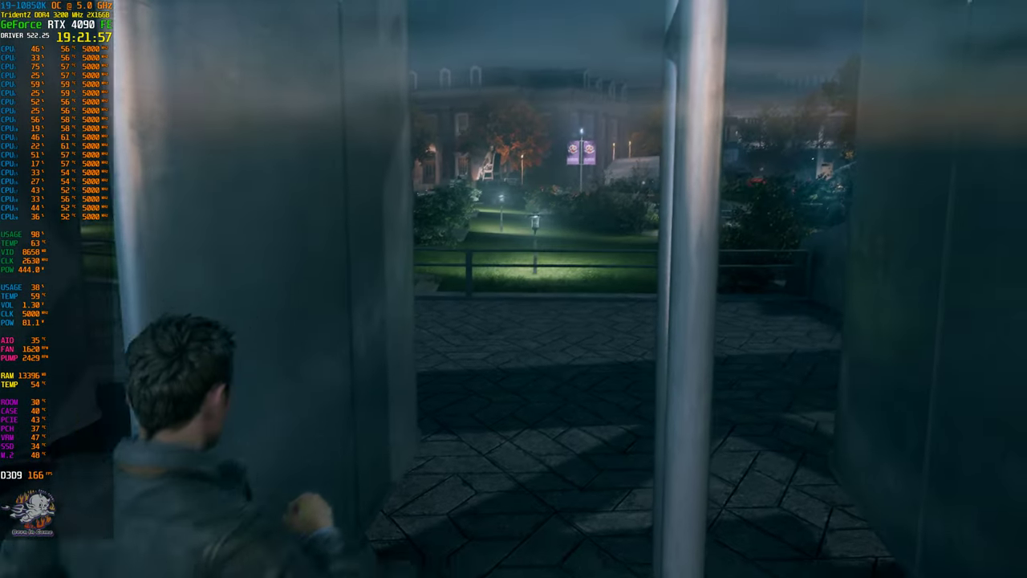
{"action": "key", "text": "w"}
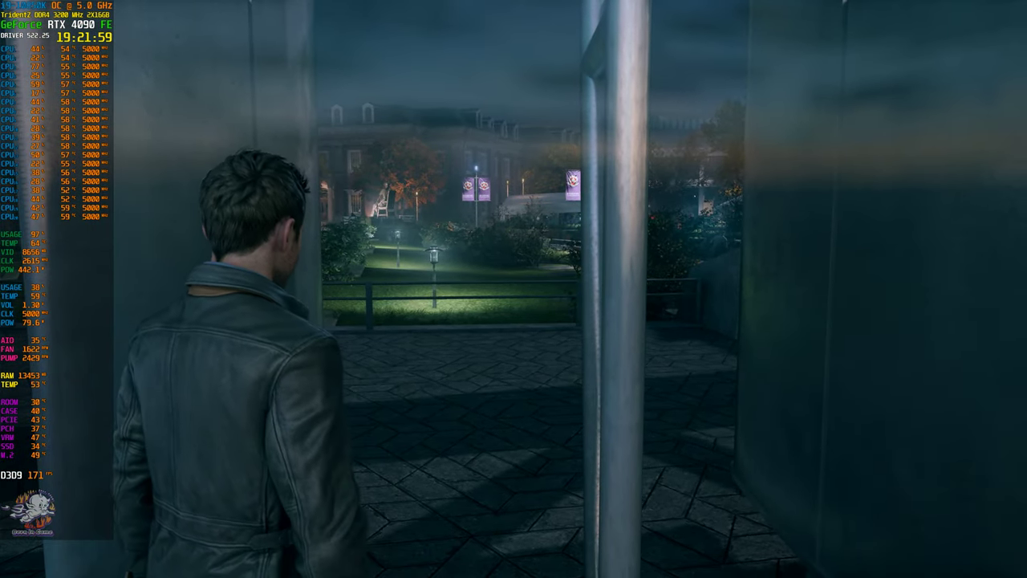
{"action": "key", "text": "s"}
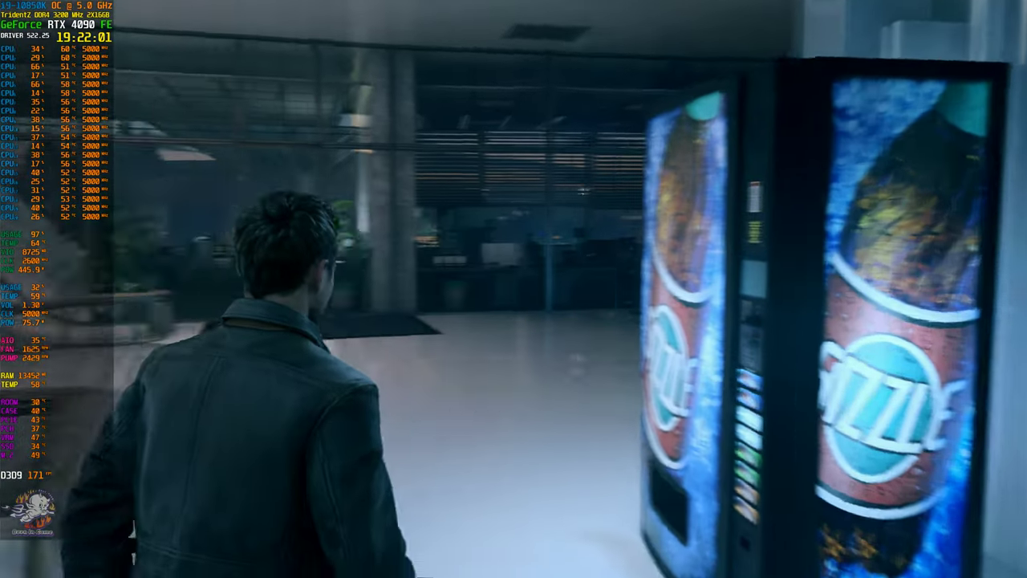
{"action": "key", "text": "w"}
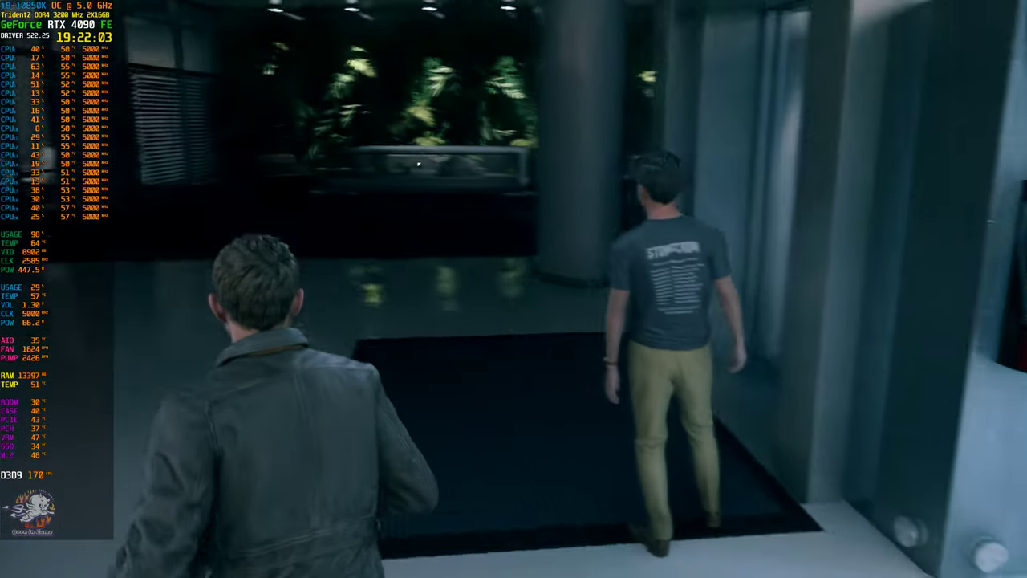
{"action": "key", "text": "w"}
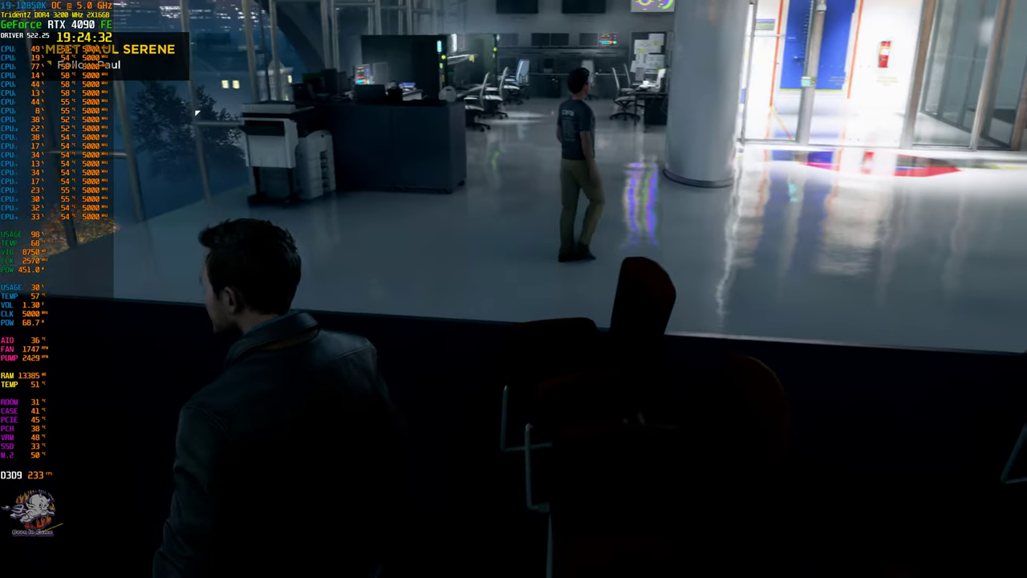
{"action": "key", "text": "w"}
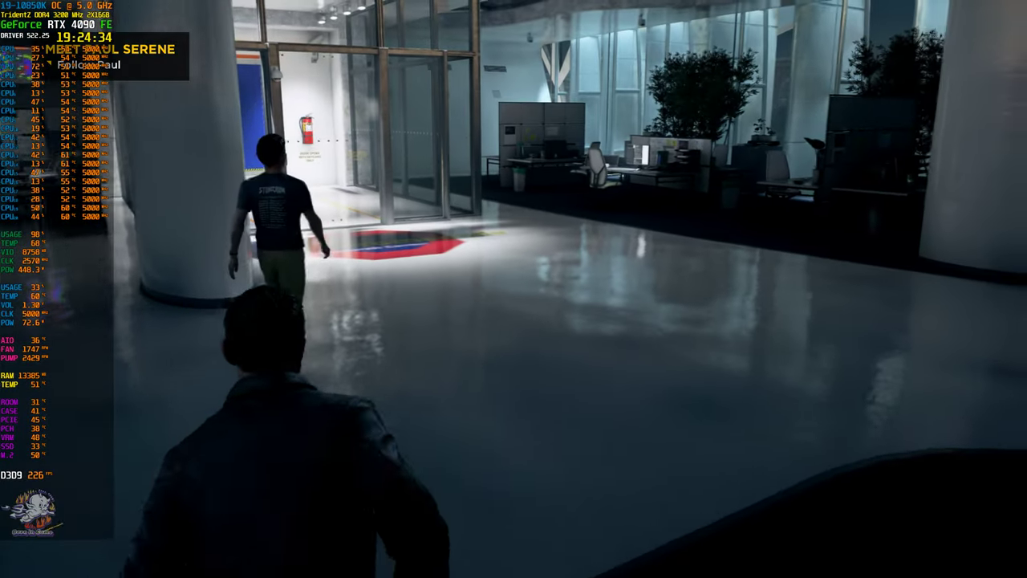
{"action": "key", "text": "w"}
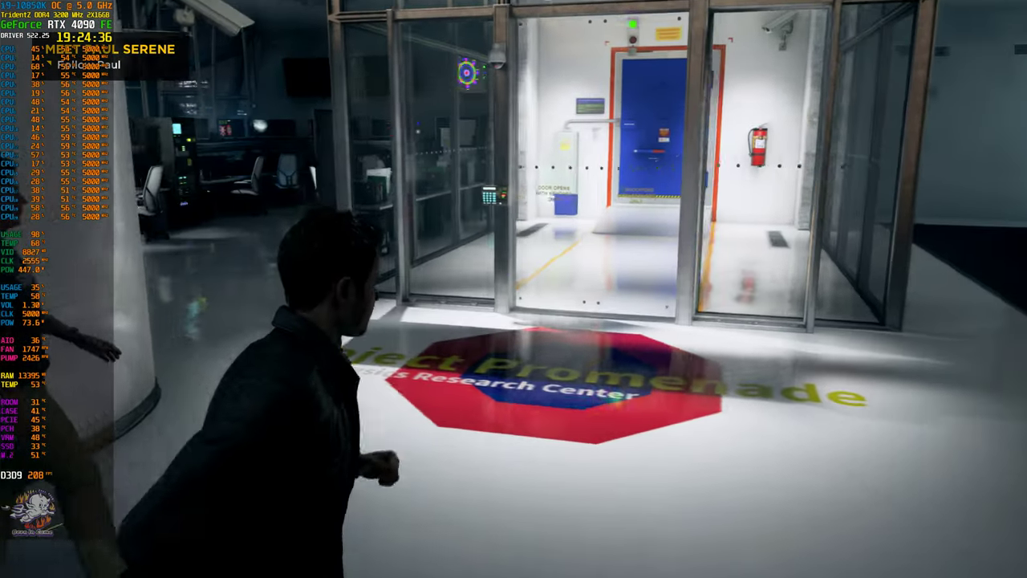
{"action": "key", "text": "w"}
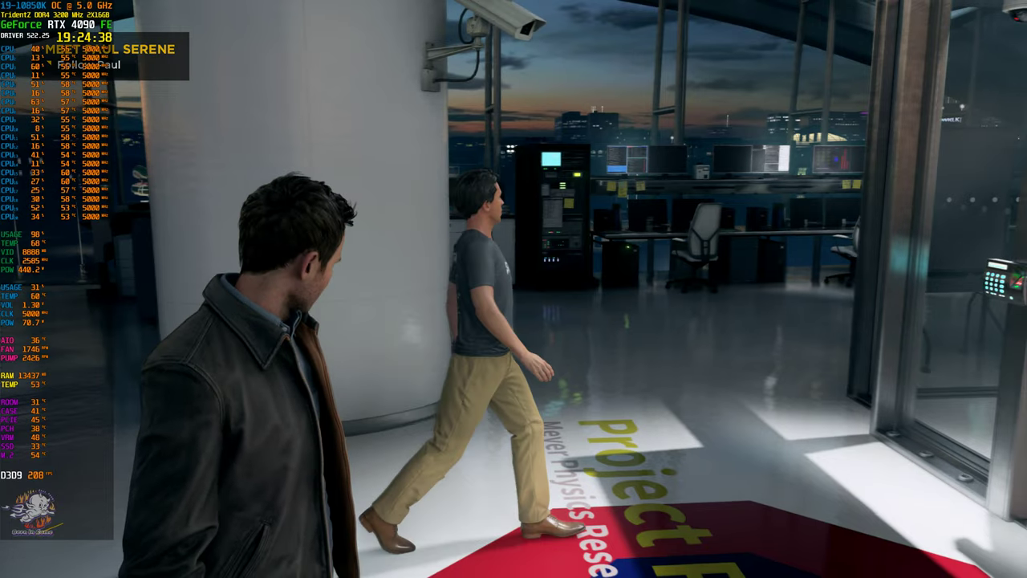
{"action": "key", "text": "w"}
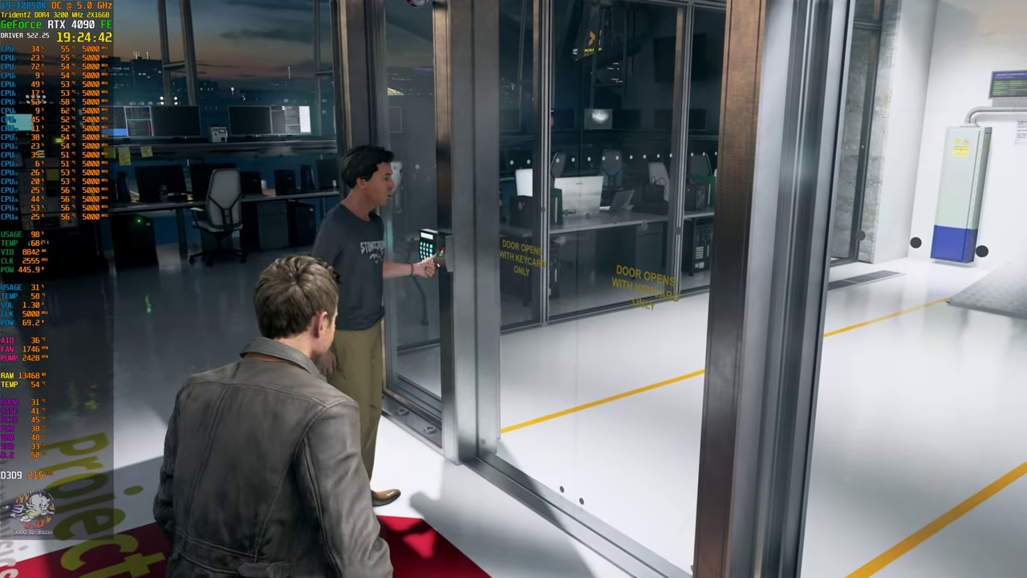
{"action": "key", "text": "w"}
{"action": "key", "text": "w"}
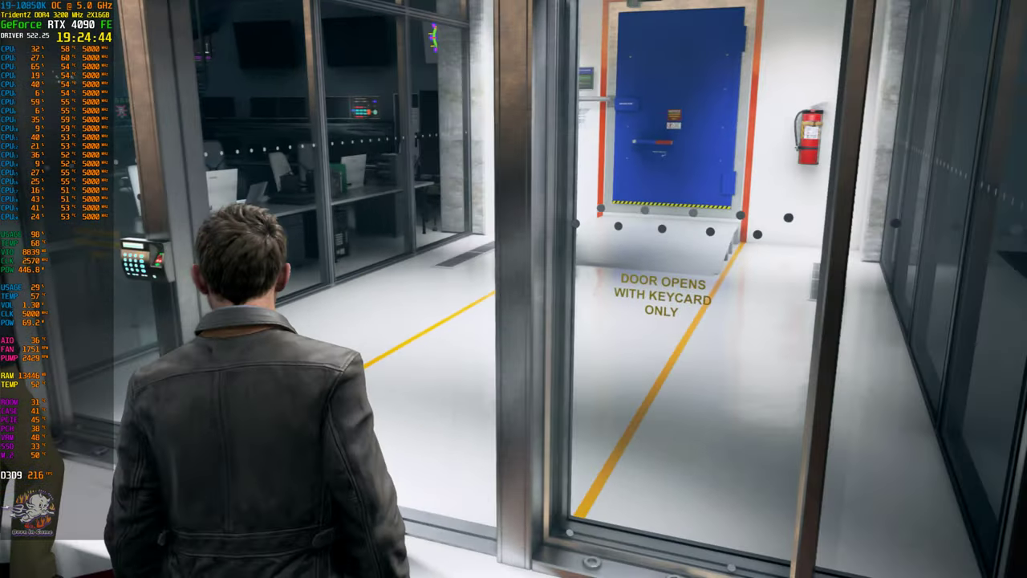